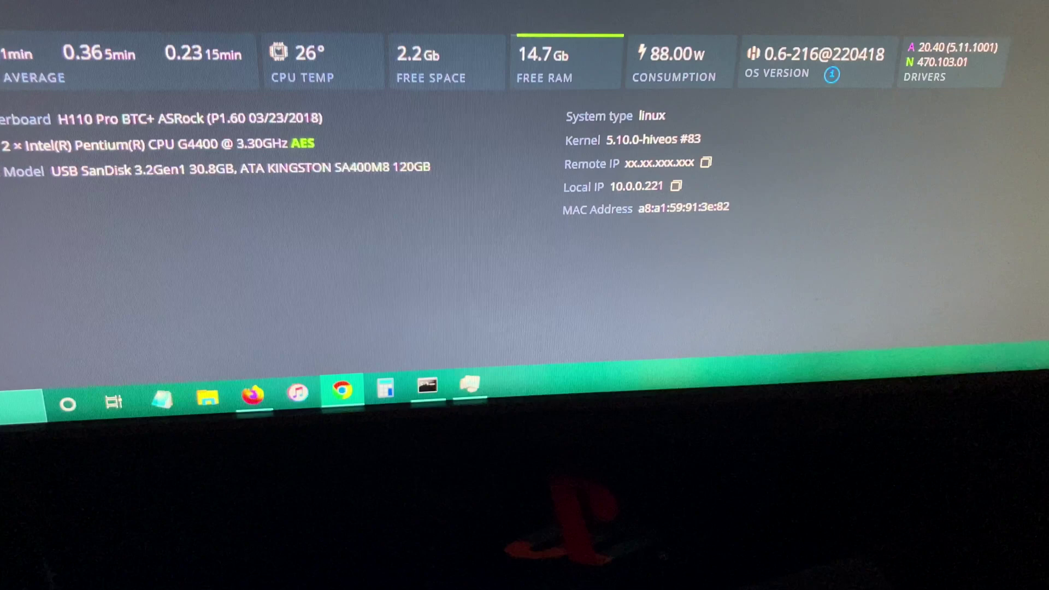
{"action": "scroll", "coordinate": [525, 164], "scroll_direction": "down", "scroll_amount": 5}
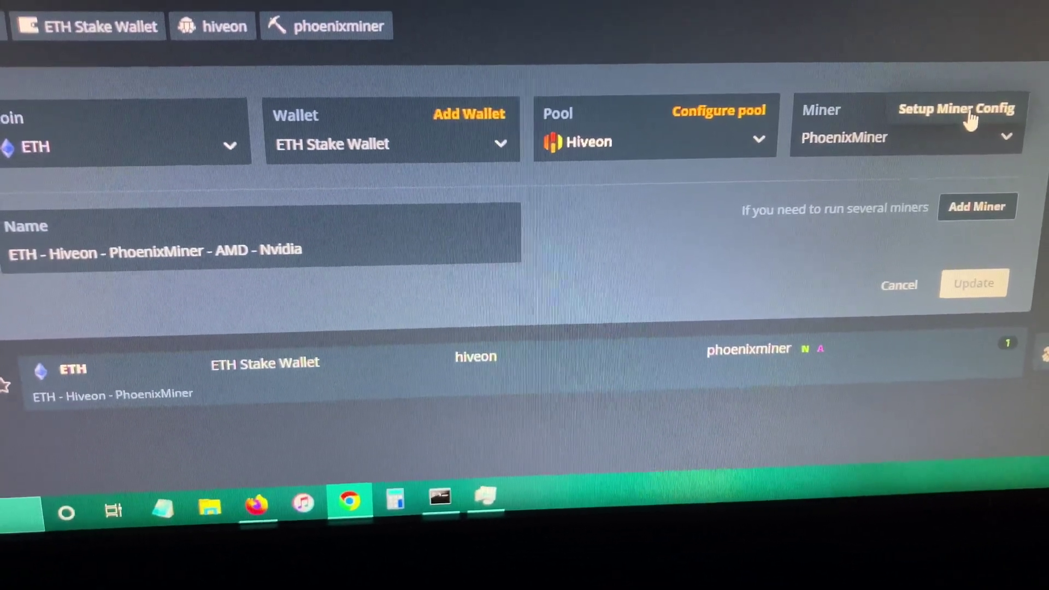
- Append '-clkernel 0' to PhoenixMiner's extra config arguments and apply the change
{"action": "left_click", "coordinate": [957, 110]}
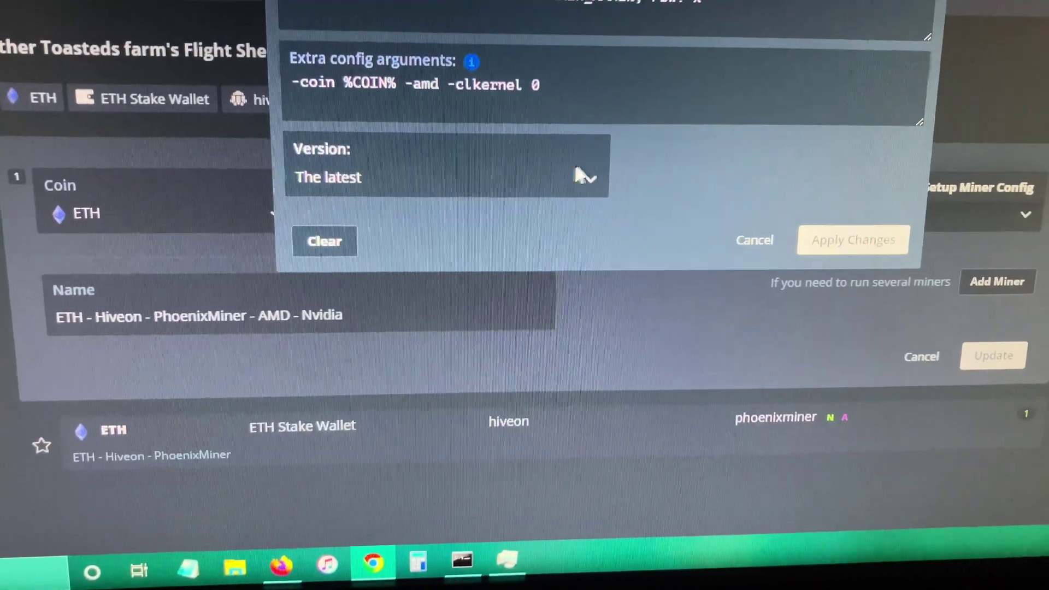
{"action": "left_click", "coordinate": [443, 97]}
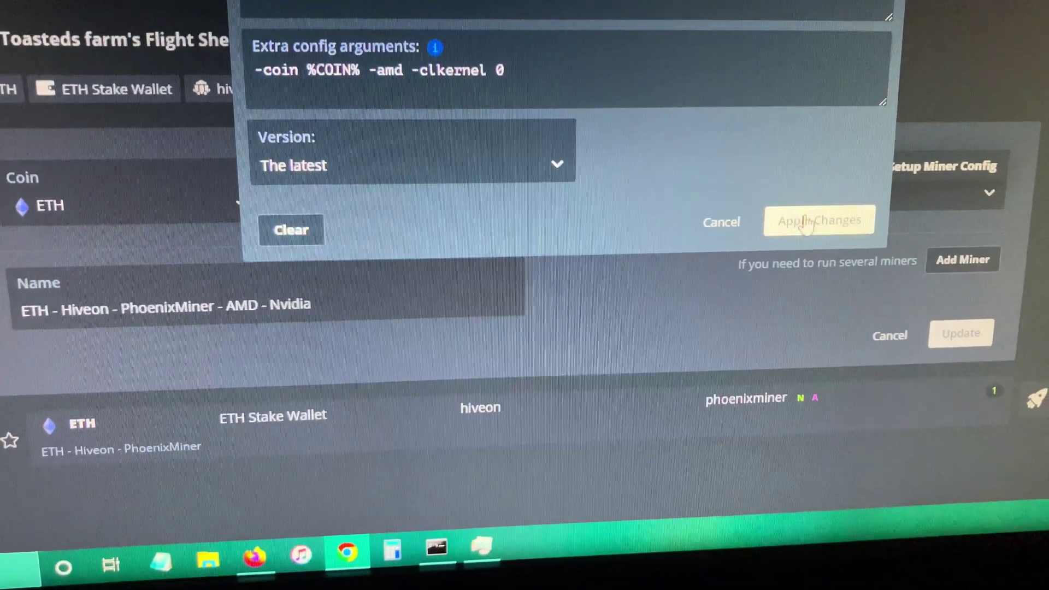
{"action": "left_click", "coordinate": [806, 224]}
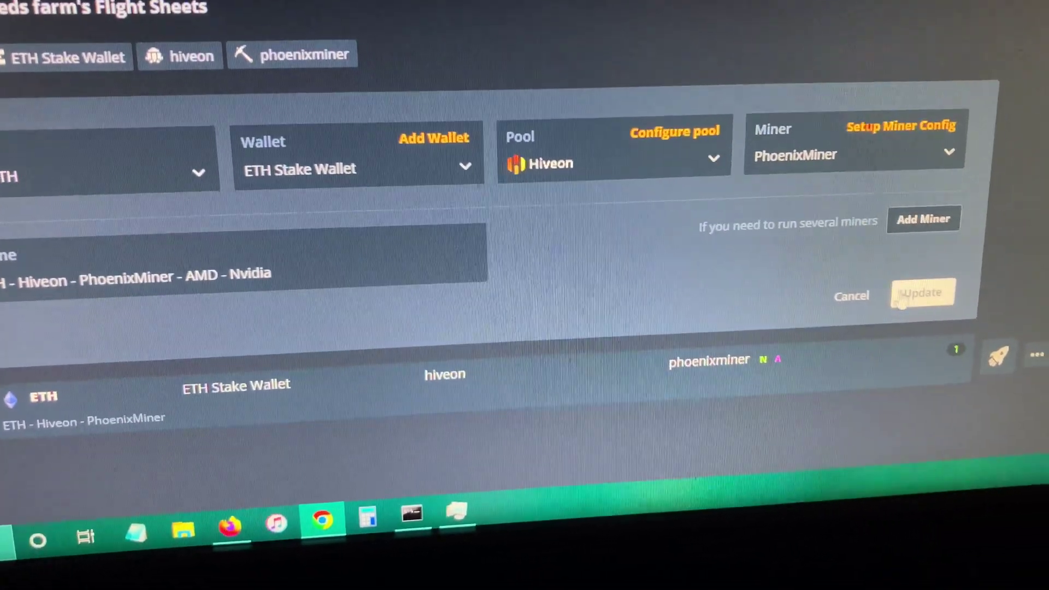
- Update the ETH Hiveon PhoenixMiner flight sheet and launch it on the worker
{"action": "left_click", "coordinate": [902, 300]}
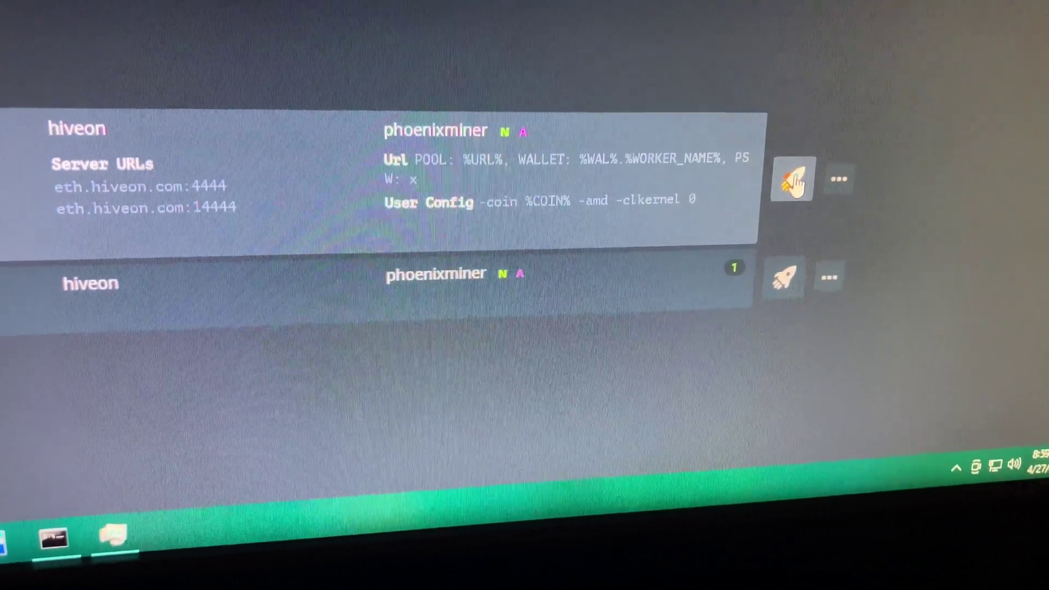
{"action": "left_click", "coordinate": [793, 182]}
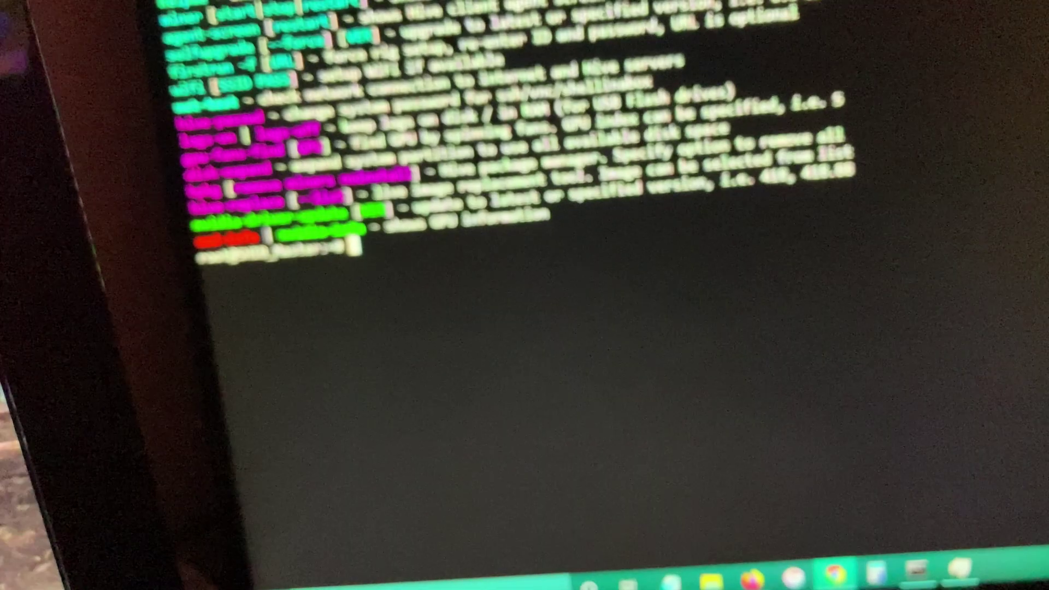
{"action": "type", "text": "min"}
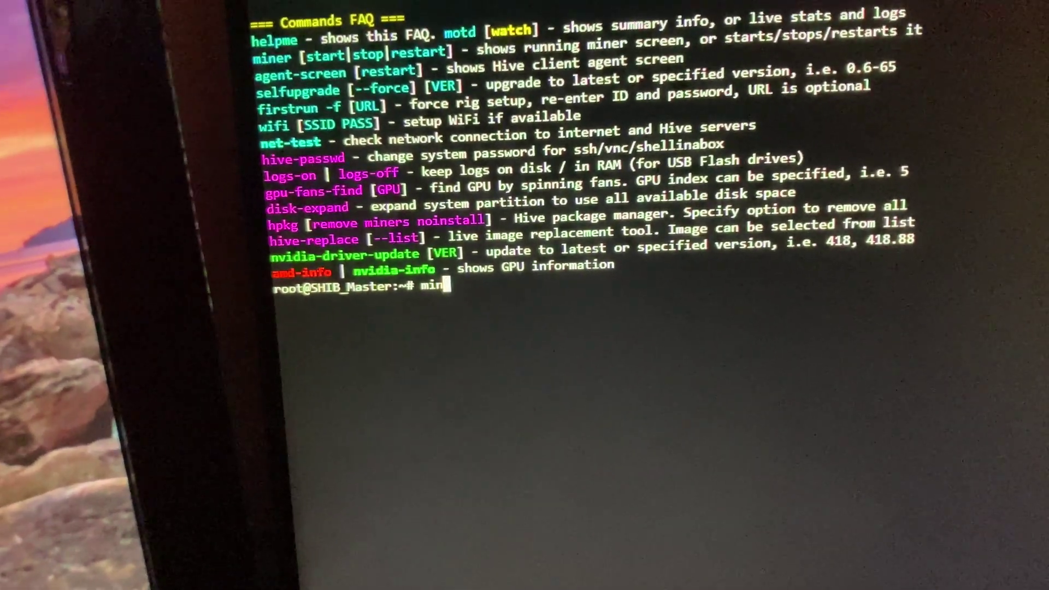
{"action": "type", "text": "er"}
- Run 'miner' in the rig terminal to show PhoenixMiner connected to Hiveon ETH
{"action": "key", "text": "Return"}
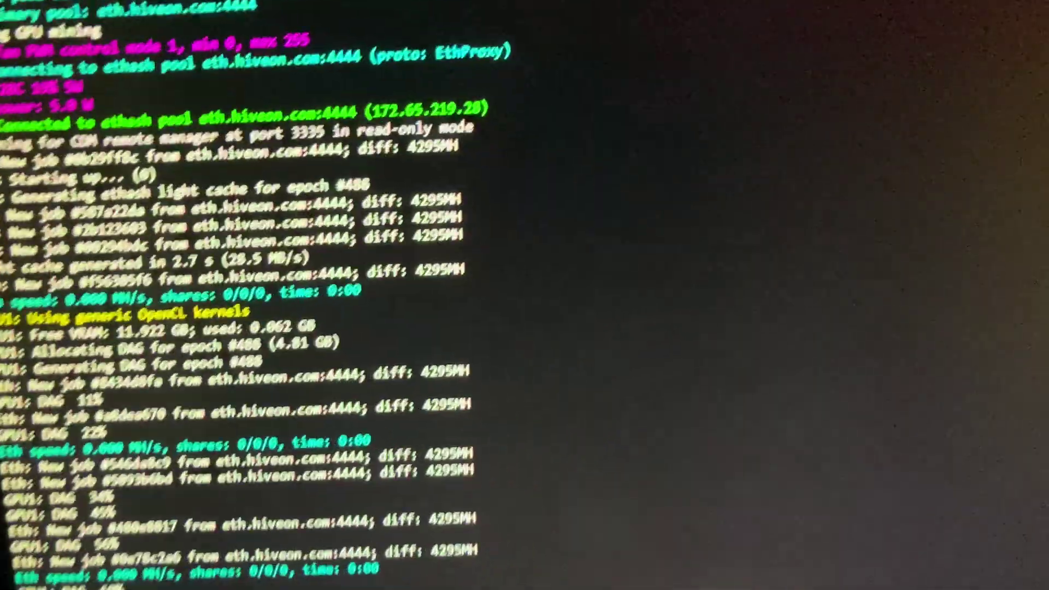